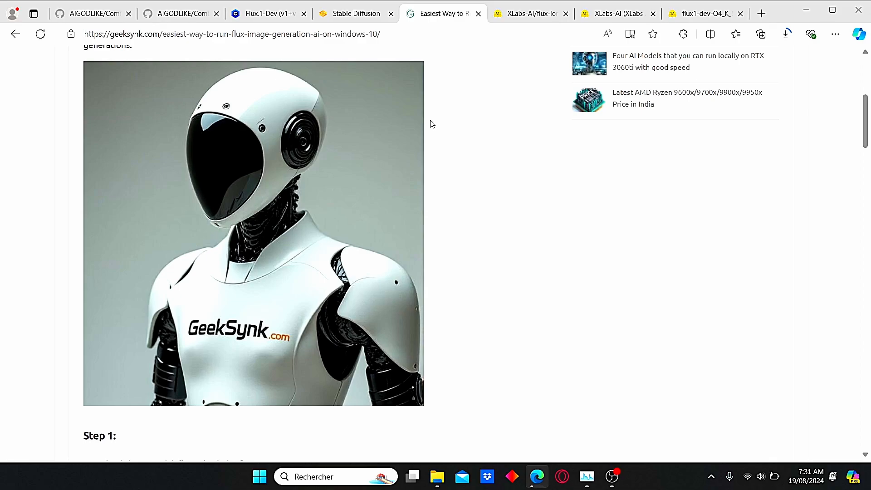
Step: Read the model and WebUI Forge download steps in the guide, and open the forge folder in File Explorer
scroll(432, 124, "down", 5)
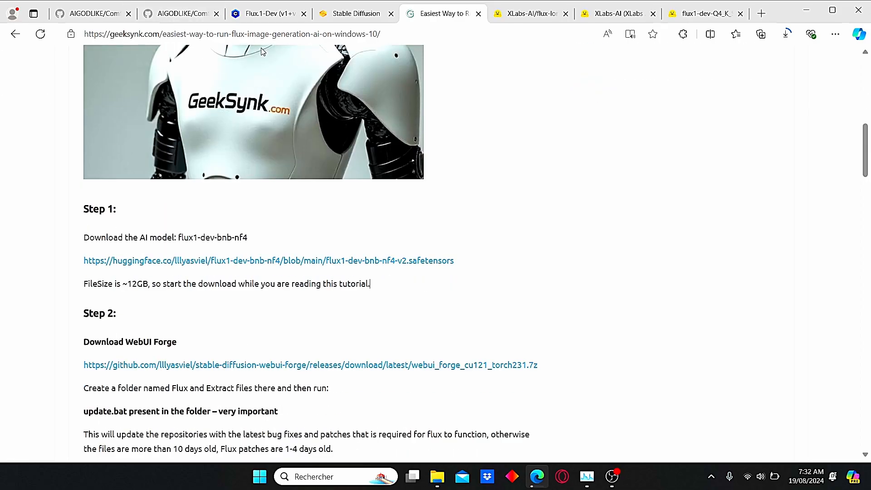
scroll(155, 304, "down", 3)
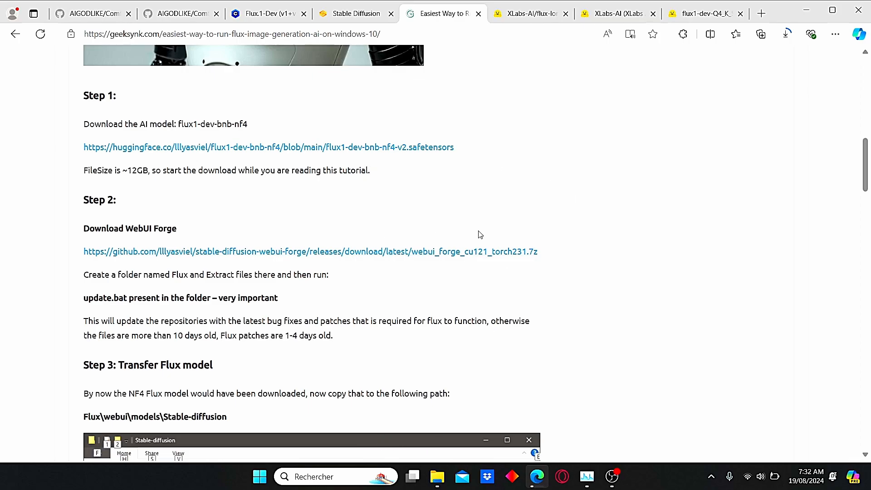
left_click(434, 483)
left_click(385, 436)
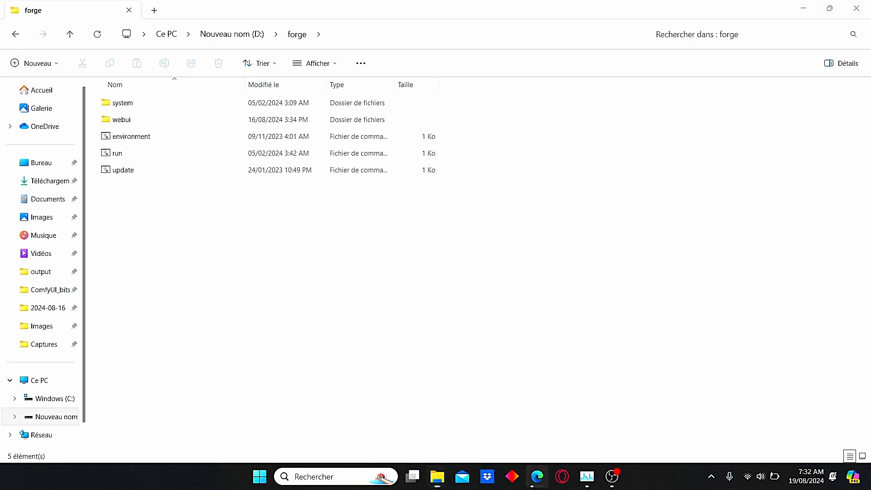
Step: View the Stable Diffusion web interface in the browser, and return to the download steps of the GeekSynk guide
left_click(538, 476)
left_click(350, 18)
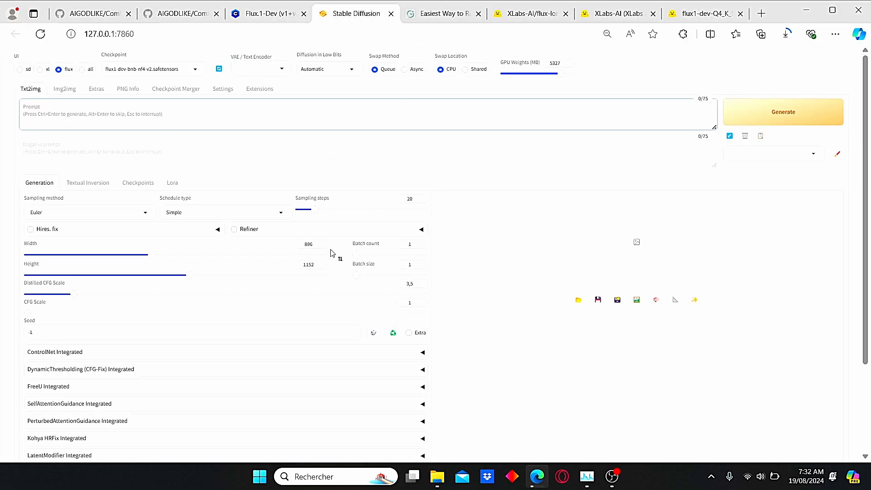
left_click(438, 13)
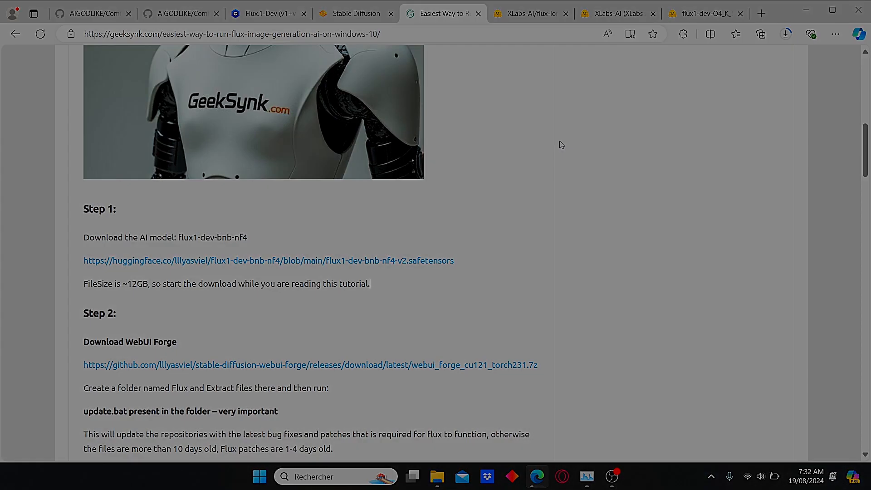
scroll(410, 218, "down", 1)
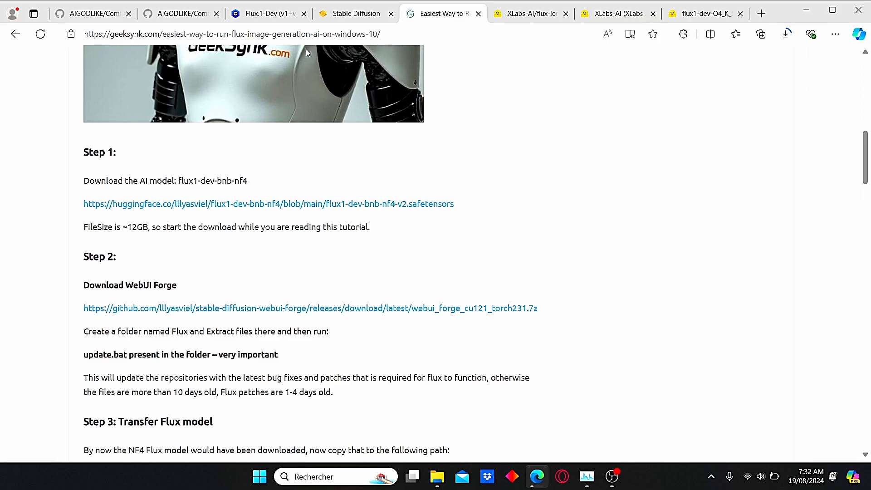
Step: Show the Flux.1-Dev BNB NF4 v2 version on its Civitai model page
left_click(271, 14)
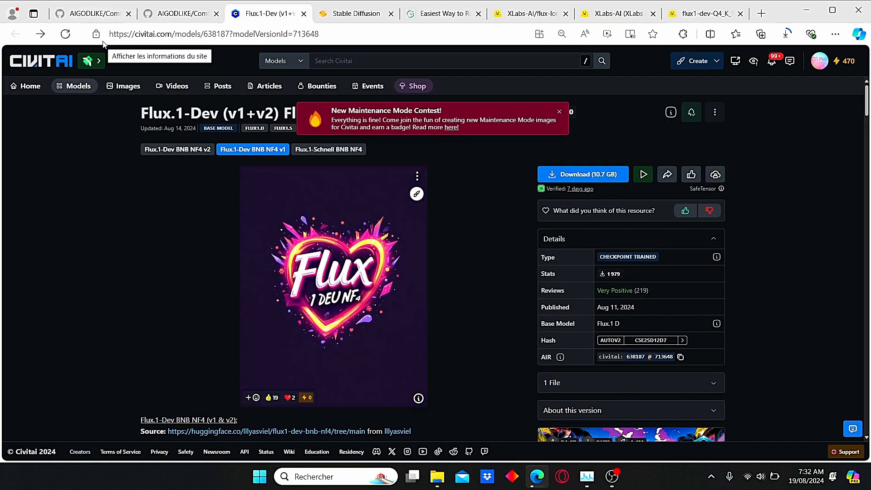
left_click(197, 154)
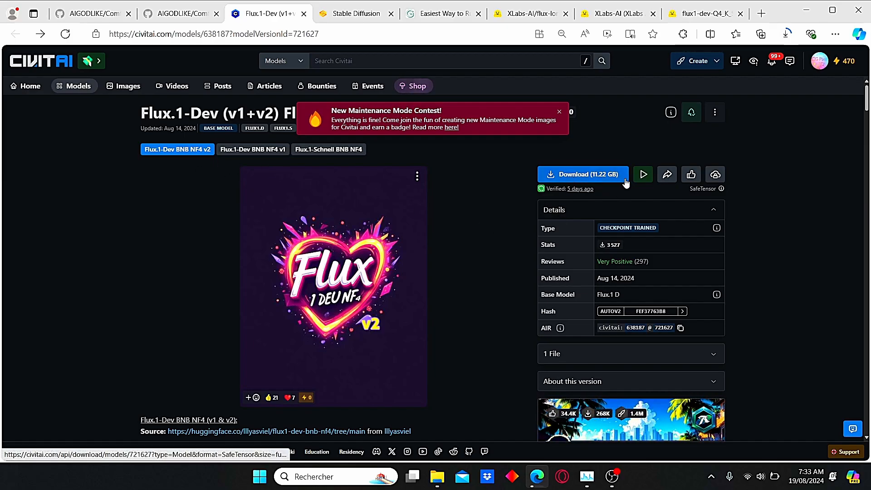
Step: Switch to File Explorer, examine the checkpoint files in forge\webui\models\Stable-diffusion, and go back to the models folder
left_click(434, 475)
left_click(404, 424)
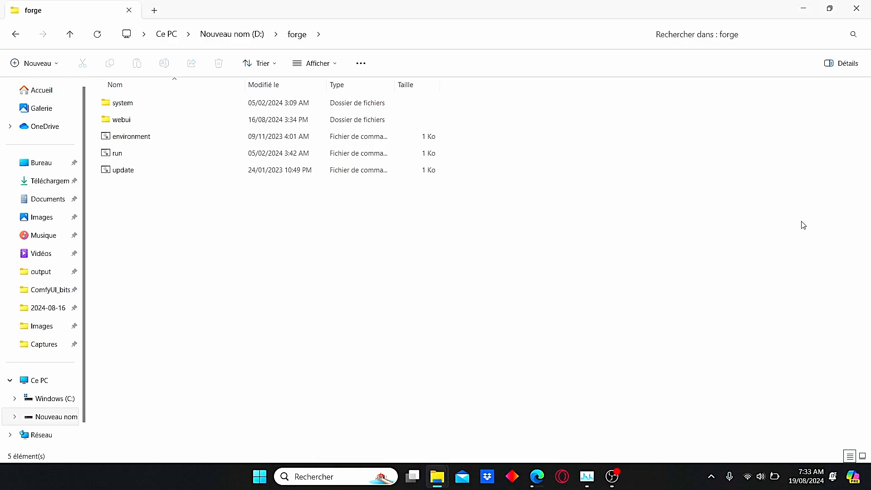
double_click(223, 120)
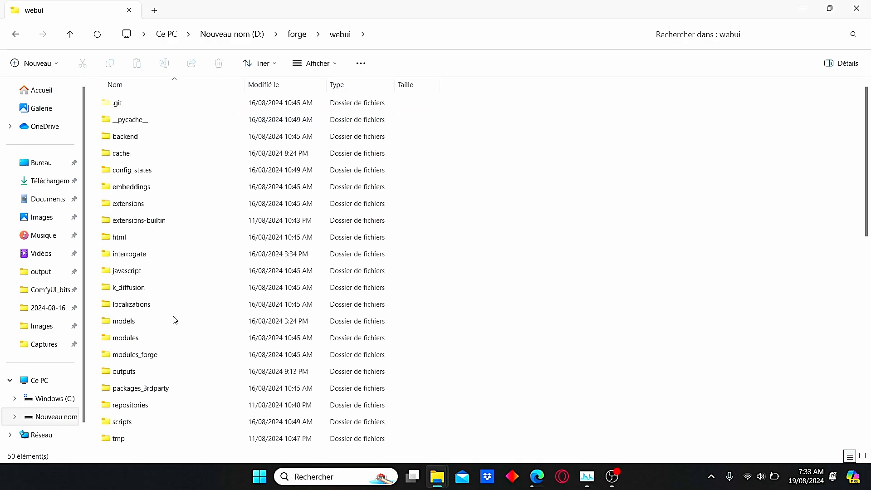
double_click(129, 325)
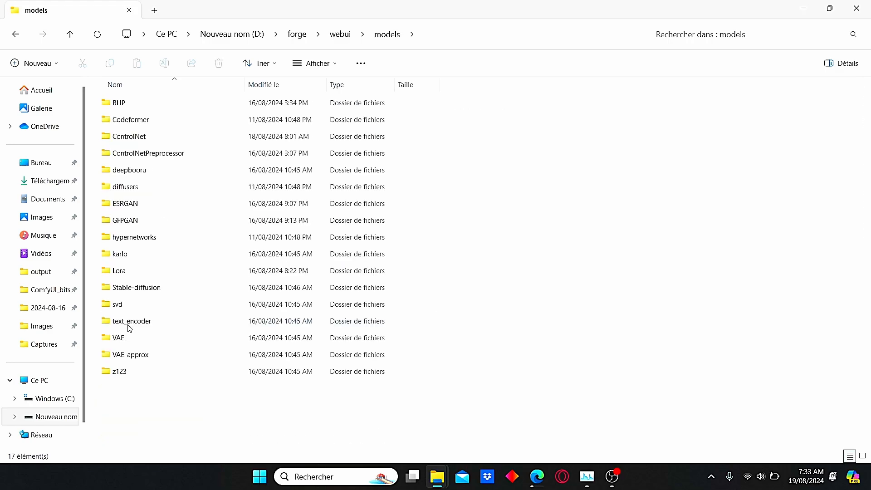
left_click(143, 291)
double_click(143, 291)
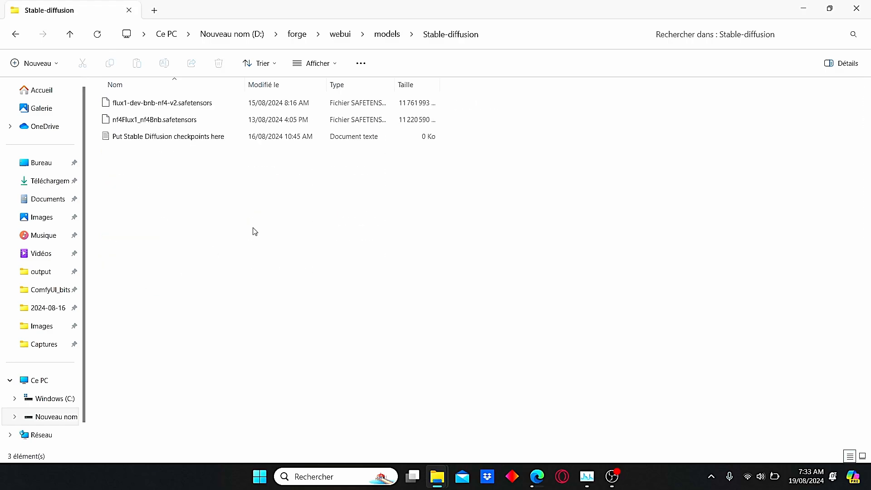
left_click(169, 107)
left_click(387, 35)
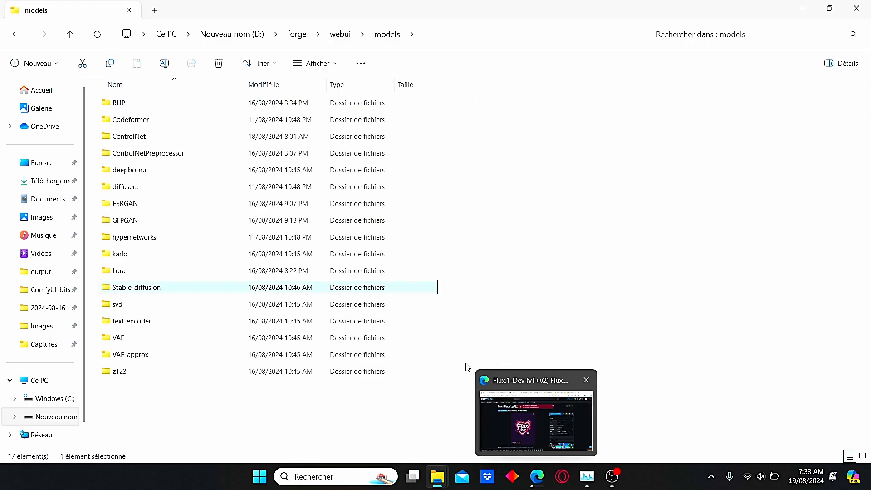
left_click(465, 405)
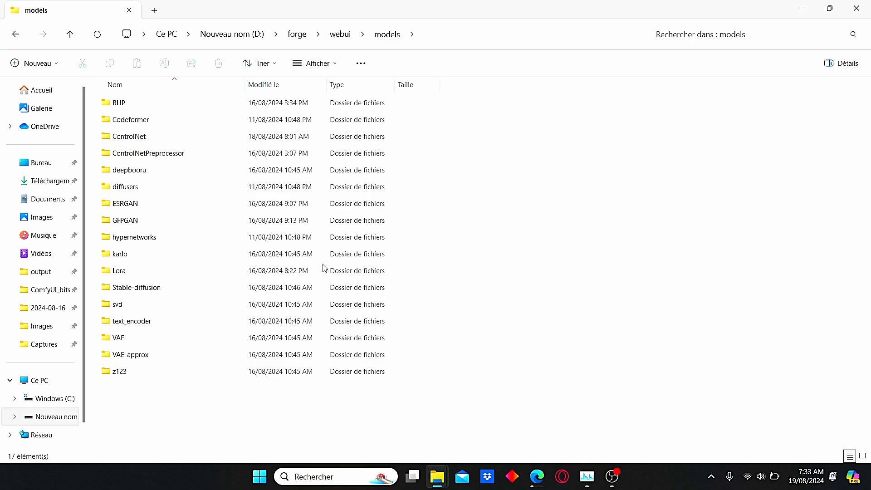
Step: Switch to the browser and examine the LoRA files in the XLabs-AI flux-lora-collection repository on Hugging Face
left_click(536, 474)
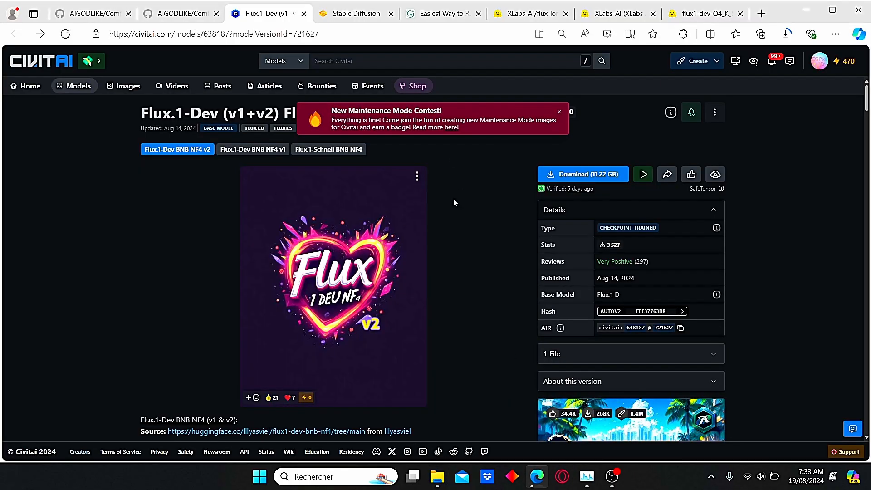
left_click(530, 14)
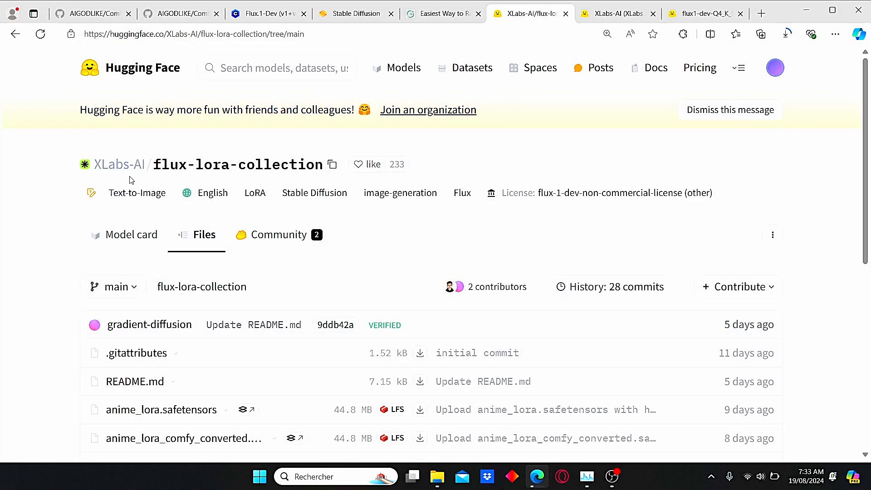
scroll(130, 180, "down", 1)
scroll(130, 180, "down", 5)
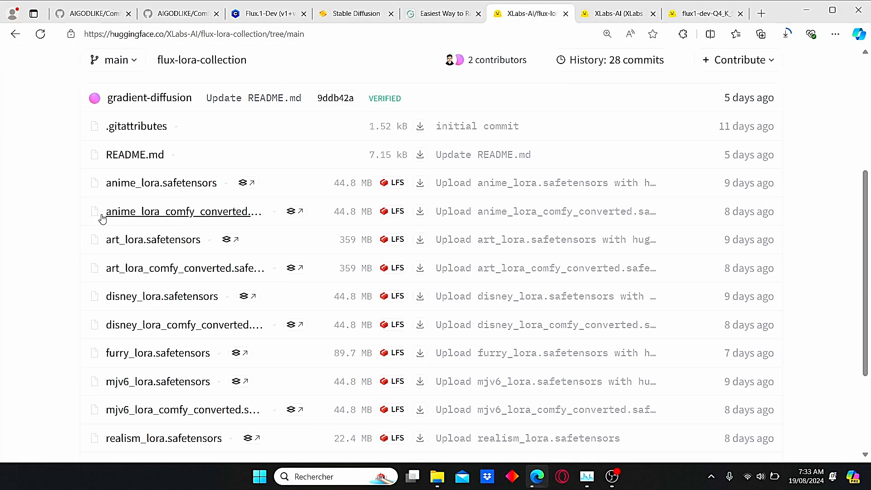
scroll(206, 295, "down", 3)
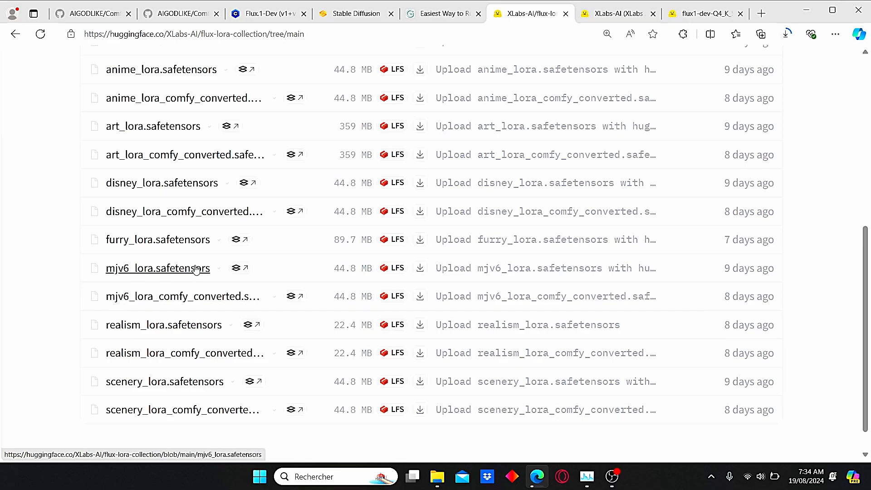
scroll(182, 252, "up", 2)
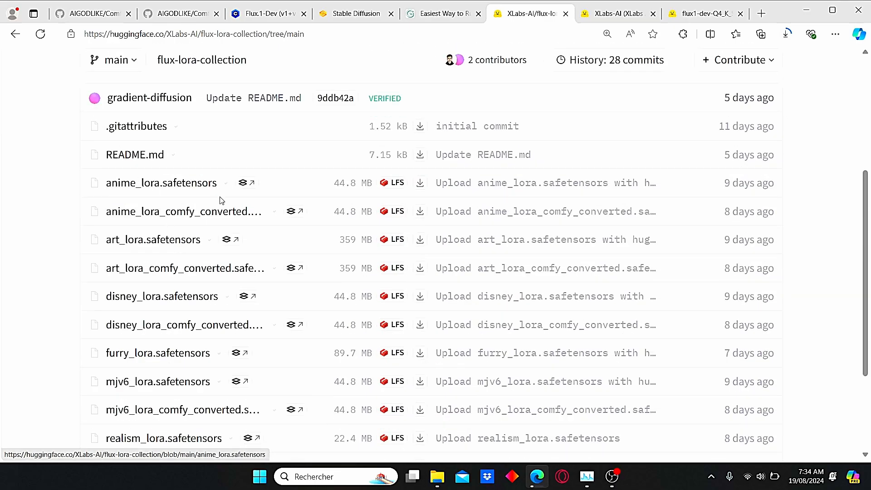
scroll(177, 363, "down", 3)
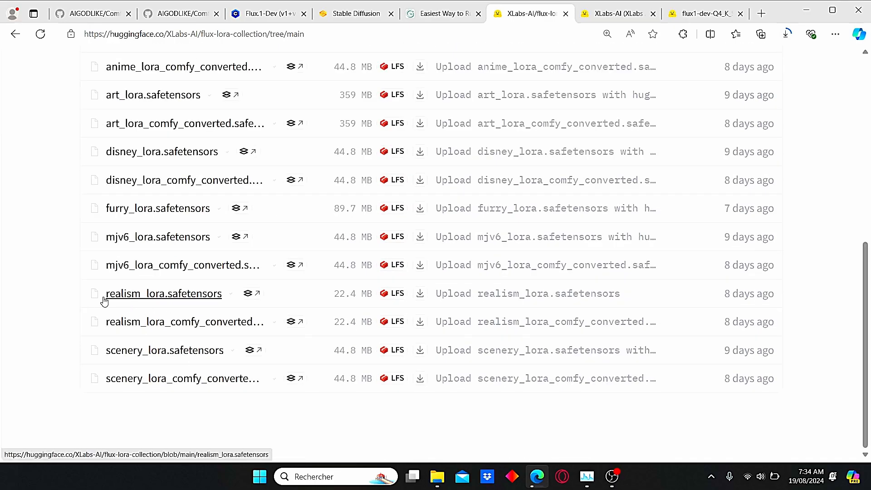
scroll(420, 294, "up", 5)
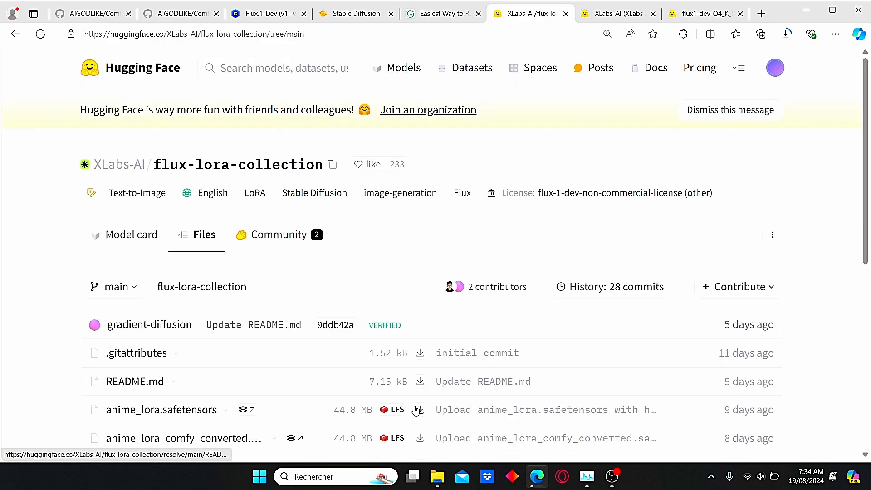
Step: Switch to File Explorer and open the Lora folder inside forge\webui\models
mouse_move(440, 474)
left_click(492, 424)
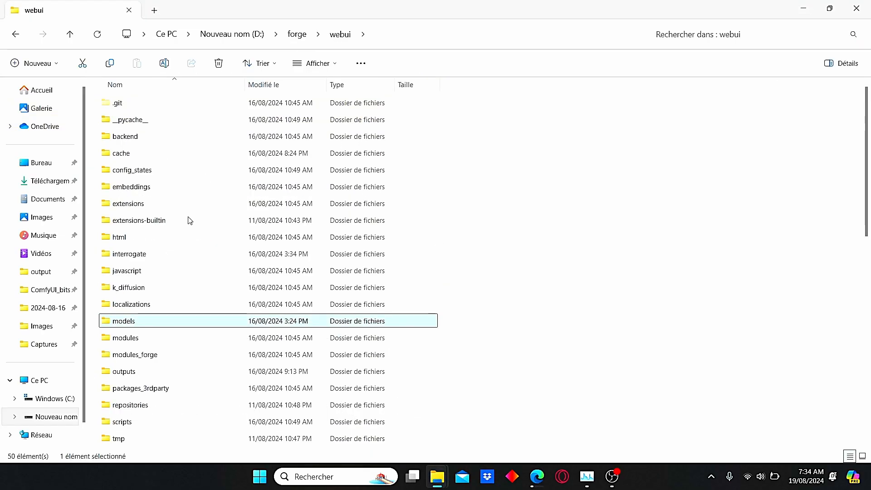
double_click(130, 323)
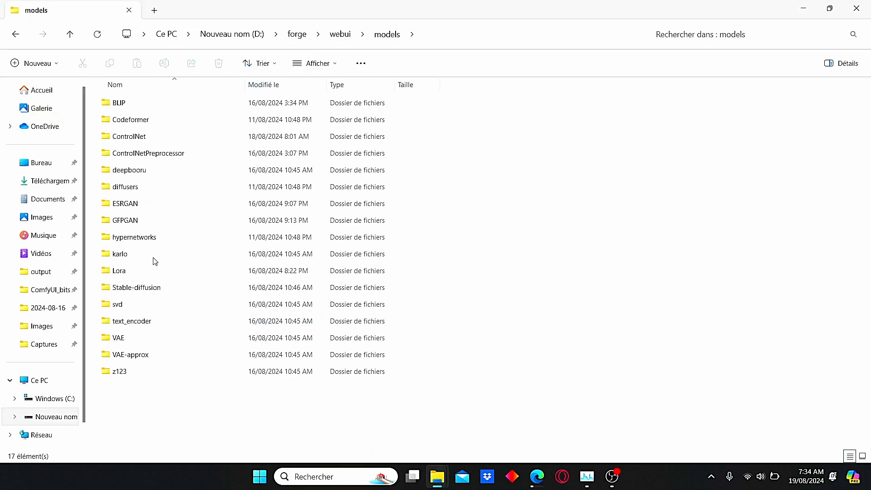
double_click(164, 272)
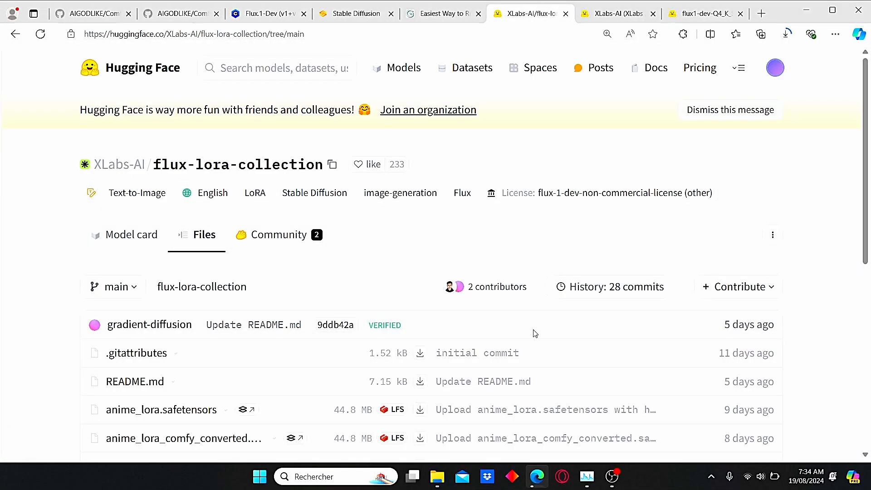
Step: Open the file list of the flux-controlnet-canny-v3 model from the XLabs-AI page on Hugging Face
left_click(613, 18)
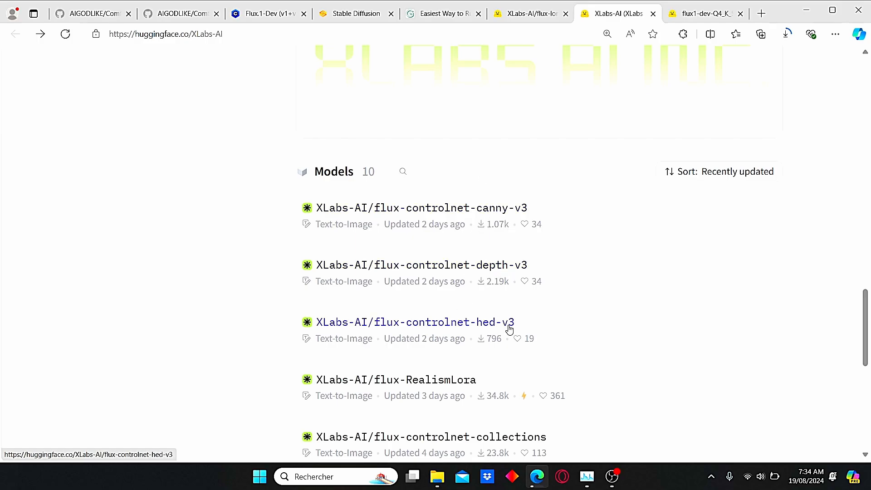
left_click(419, 210)
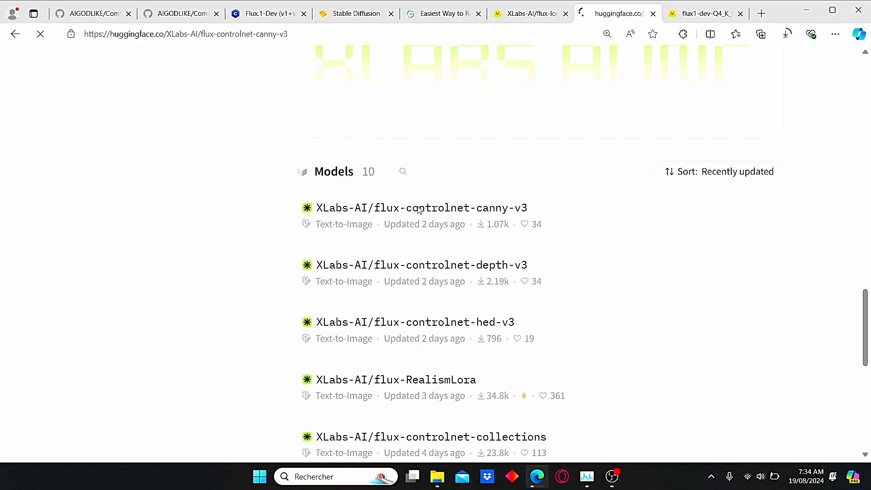
left_click(210, 266)
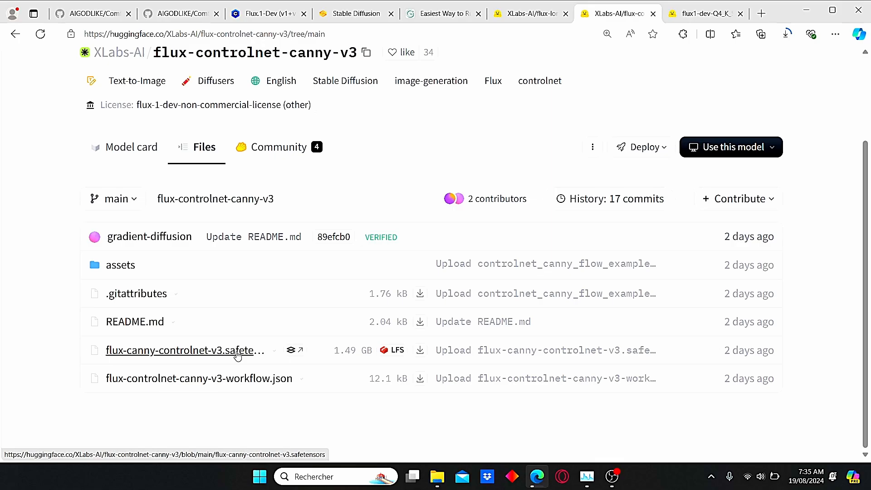
Step: Switch to File Explorer and open the ControlNet folder inside forge\webui\models
left_click(435, 484)
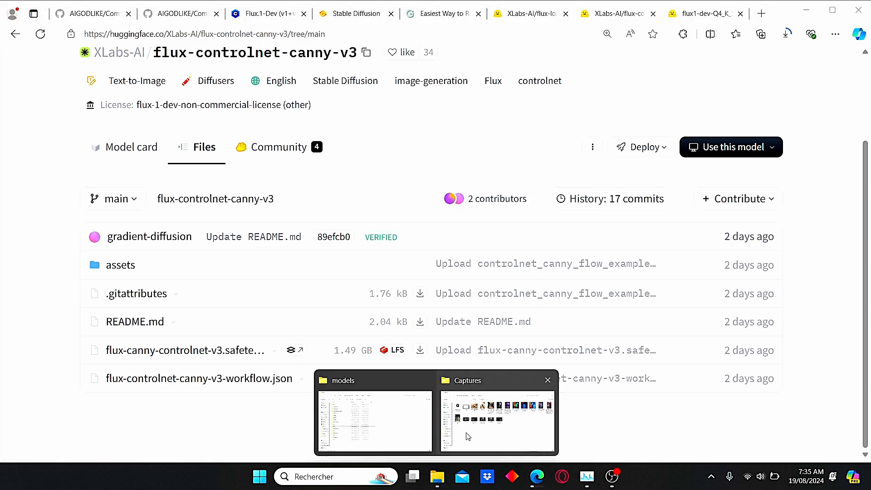
left_click(374, 411)
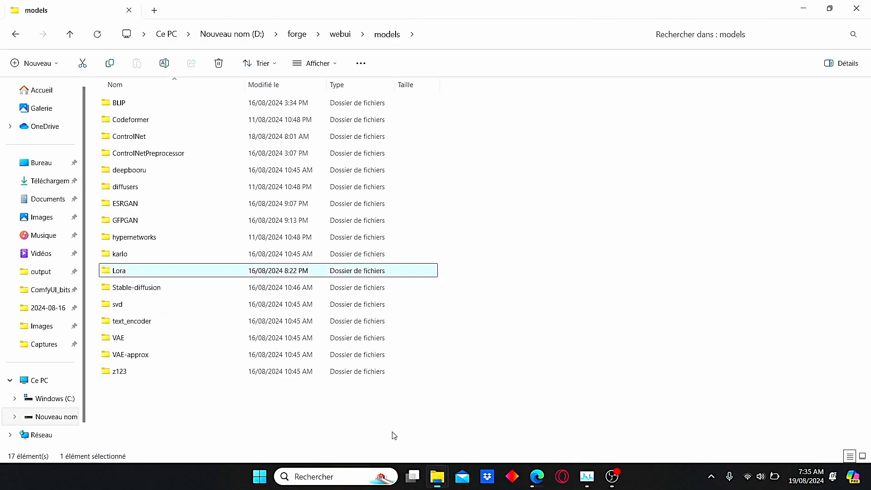
left_click(340, 36)
double_click(147, 322)
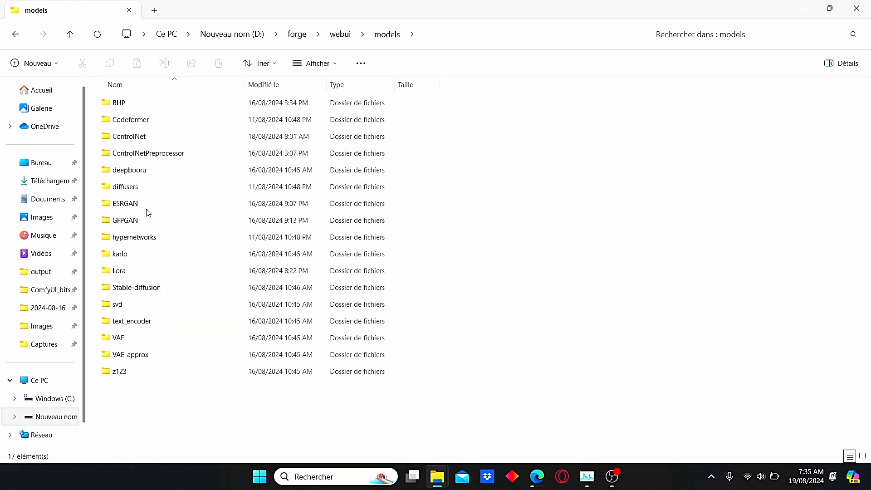
double_click(131, 142)
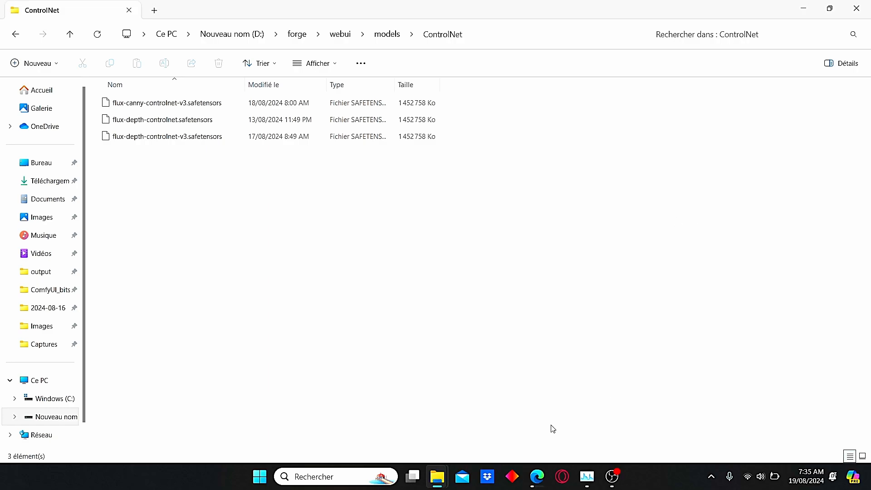
Step: Return to the Stable Diffusion web interface in the browser and check the list of available checkpoints
left_click(538, 475)
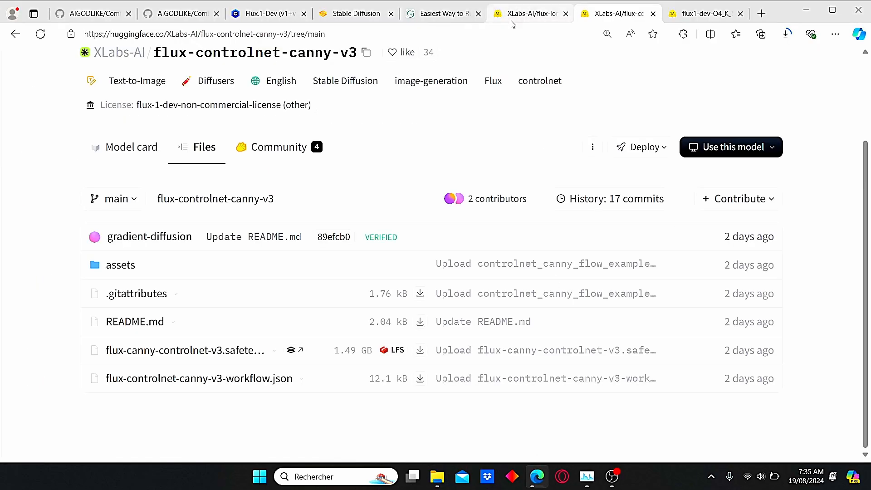
left_click(348, 9)
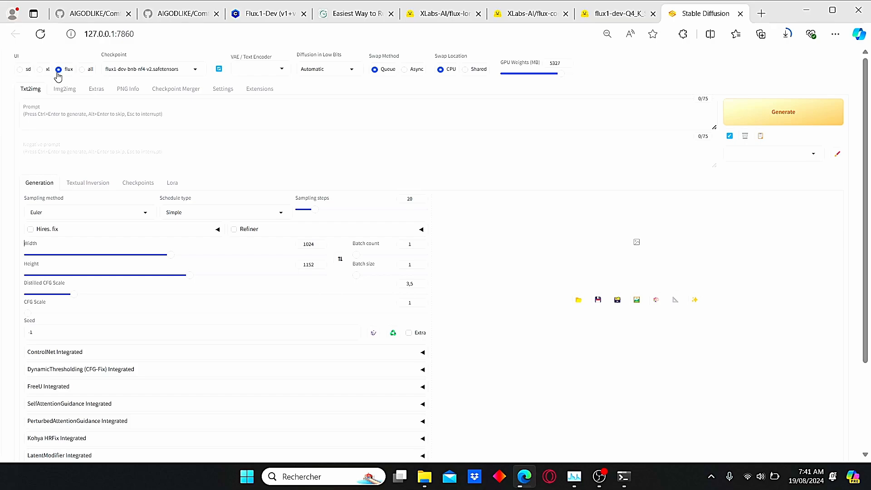
left_click(200, 70)
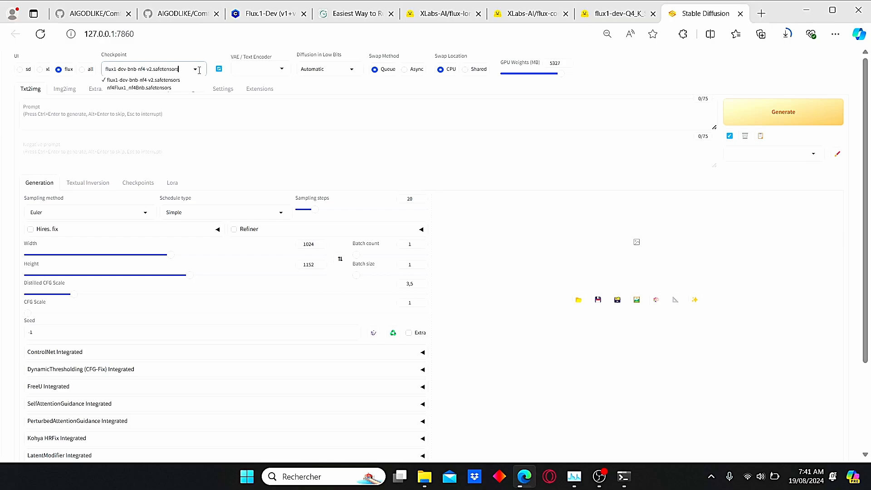
left_click(204, 57)
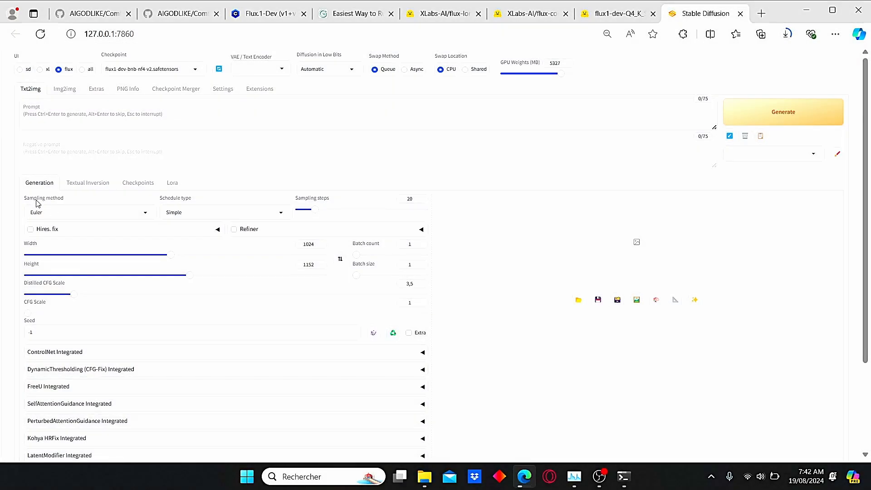
Step: Set the image height to 1024 in the text-to-image generation settings
scroll(38, 203, "down", 3)
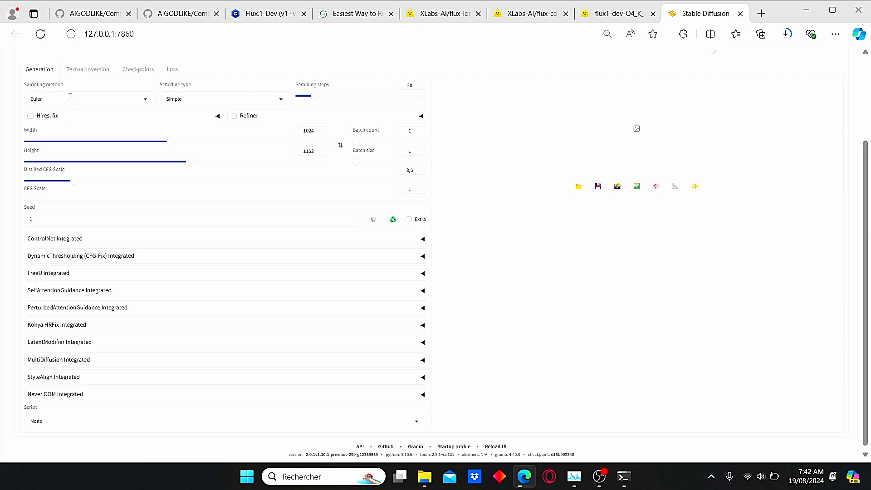
scroll(375, 97, "up", 1)
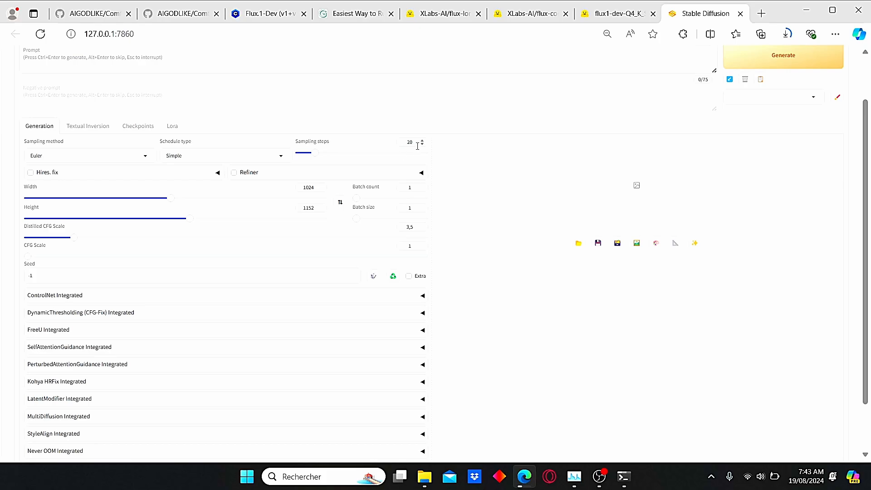
scroll(417, 146, "up", 1)
scroll(417, 147, "down", 1)
left_click_drag(315, 209, 301, 209)
type("1024")
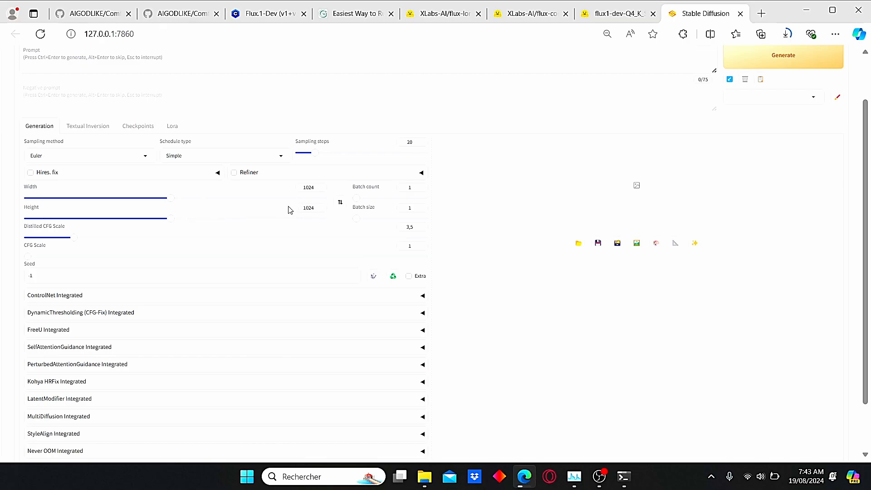
left_click(291, 211)
Step: Examine the batch size, distilled CFG scale and the remaining generation settings
mouse_move(359, 223)
left_mouse_down()
mouse_move(374, 223)
mouse_move(368, 223)
left_mouse_up()
left_click_drag(367, 223, 348, 219)
scroll(109, 222, "down", 2)
scroll(68, 222, "up", 2)
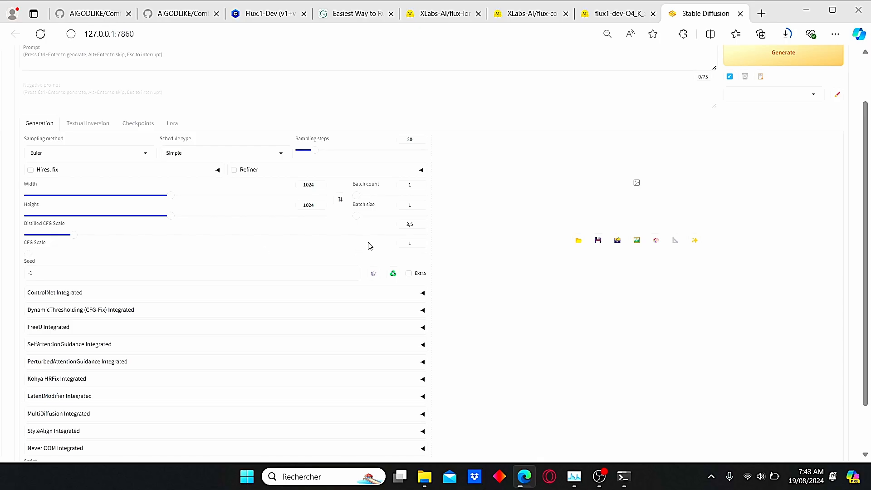
scroll(275, 249, "up", 2)
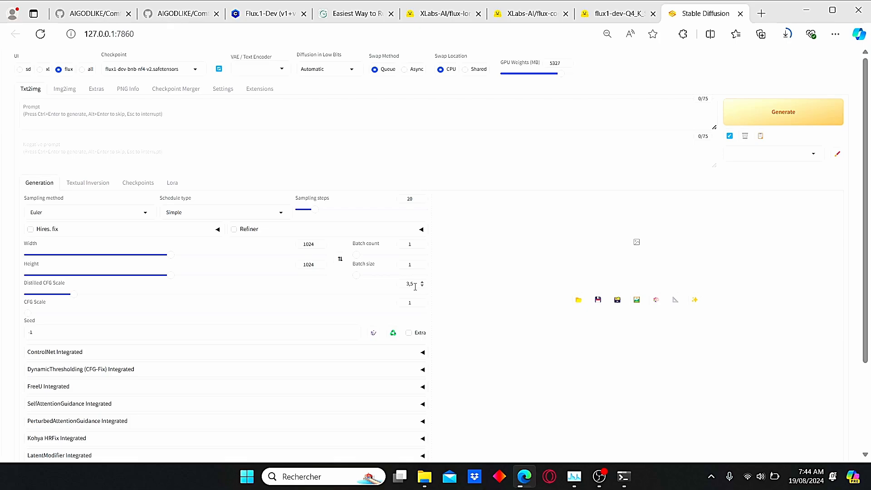
scroll(382, 282, "down", 2)
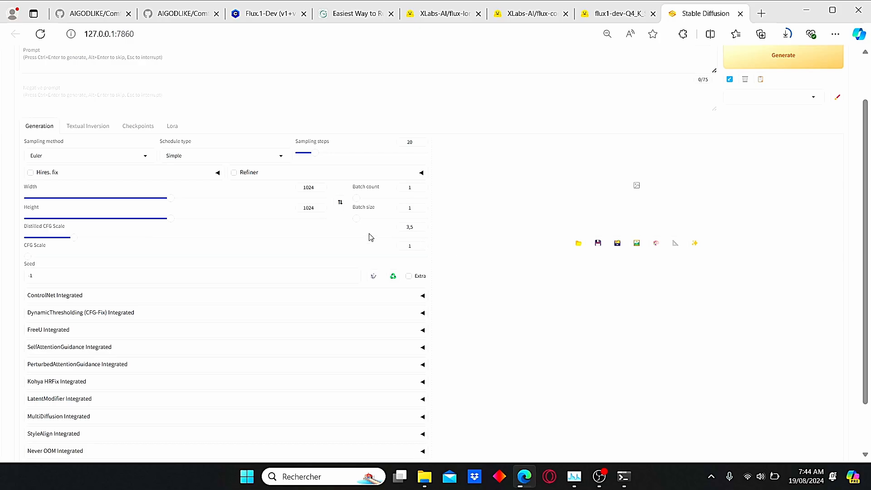
Step: Generate an image from a prompt about a lone space explorer with a glowing sword before a Stegosaurus in an alien world
scroll(366, 199, "up", 2)
left_click(186, 118)
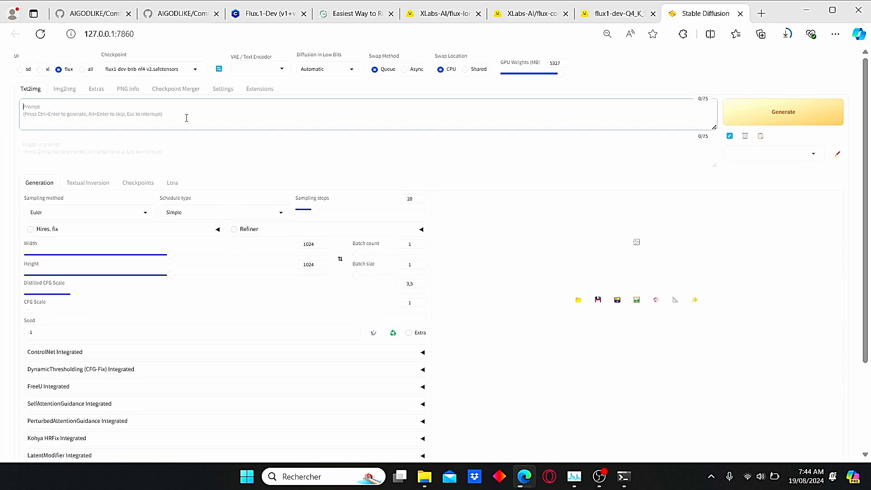
scroll(187, 118, "down", 2)
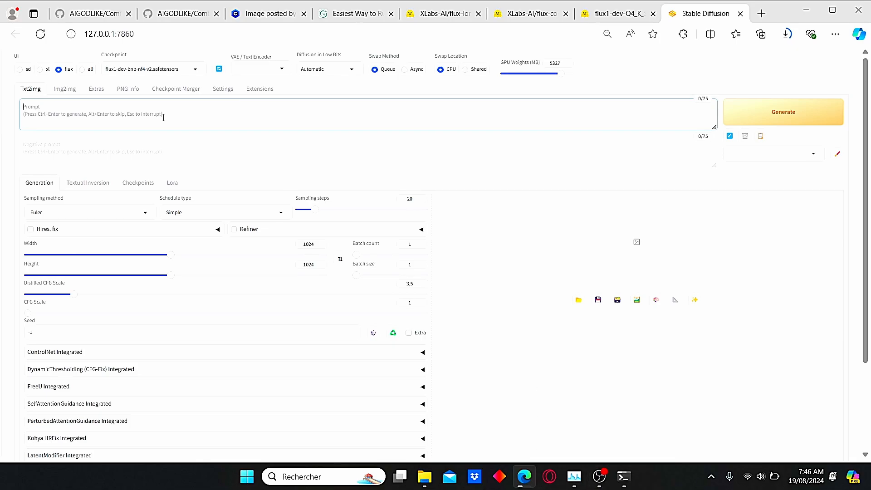
type("A lone space explorer with a glowing sword, back to the viewer, stands before a Stegosaurus in an alien world. The scene is illuminated by bioluminescent plants with pink flowers and glowing tendrils, casting a cool, ethereal glow. The style is hyperrealistic with high saturation and contrast, creating a vibrant and otherworldly atmosphere. The background features a dense jungle of exotic plants. Minimal film grain. Signature \"Silviosanchez\" visible.")
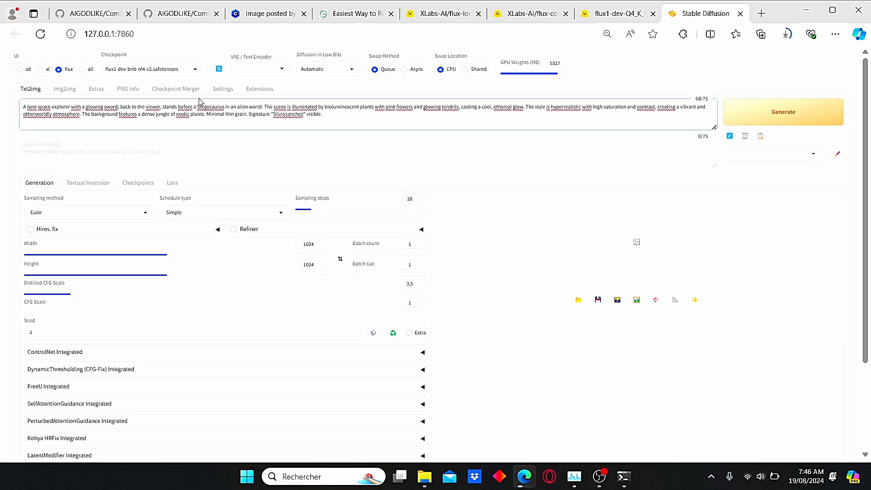
left_click(759, 121)
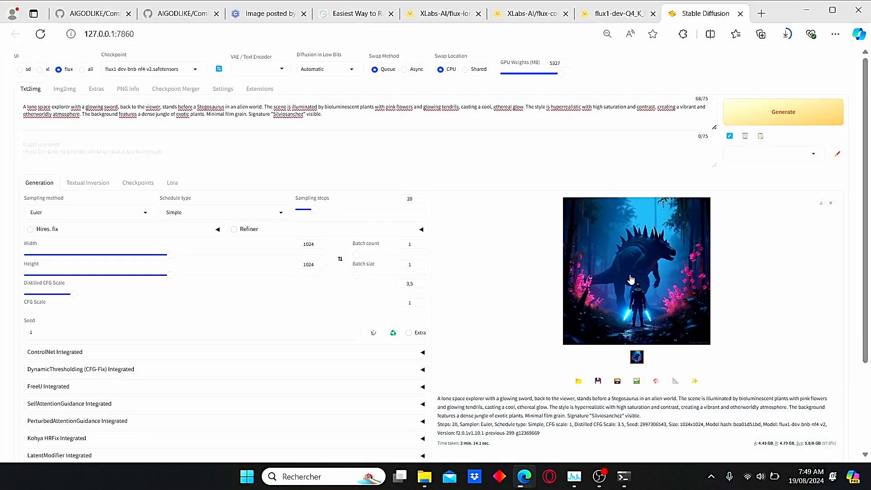
Step: Inspect the generated image at full size and check the system load in Task Manager
scroll(630, 279, "down", 1)
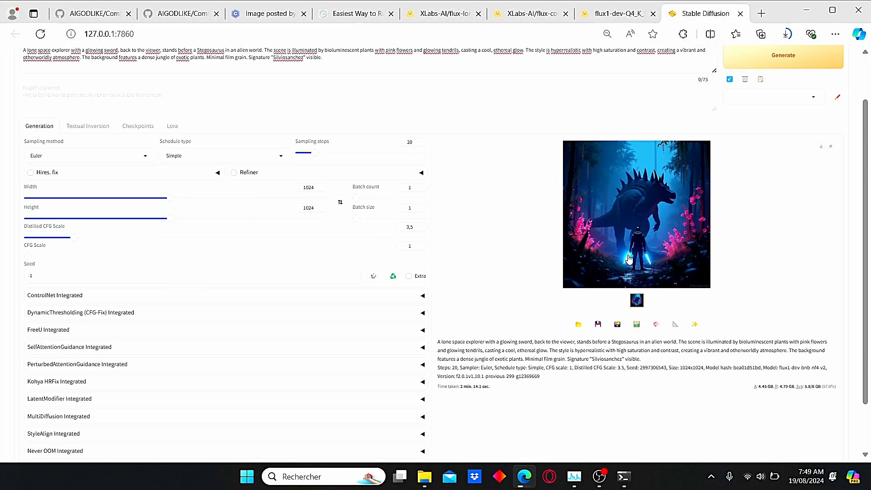
right_click(631, 245)
left_click(706, 220)
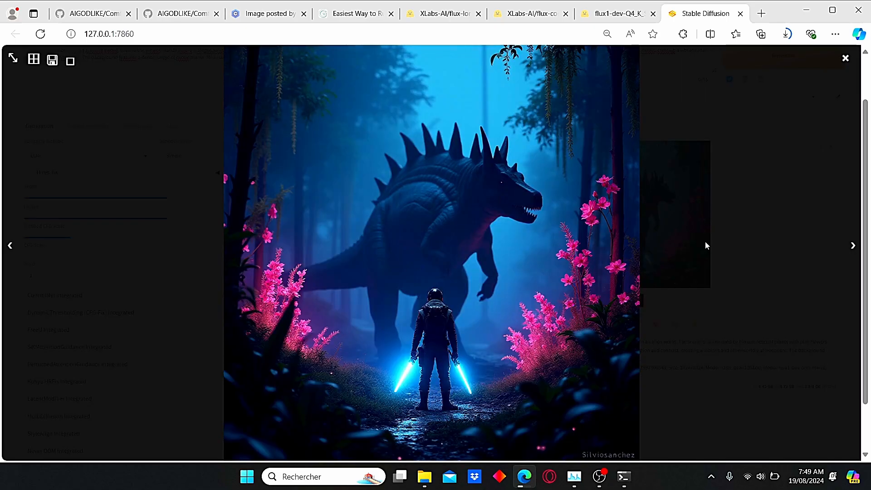
left_click(845, 58)
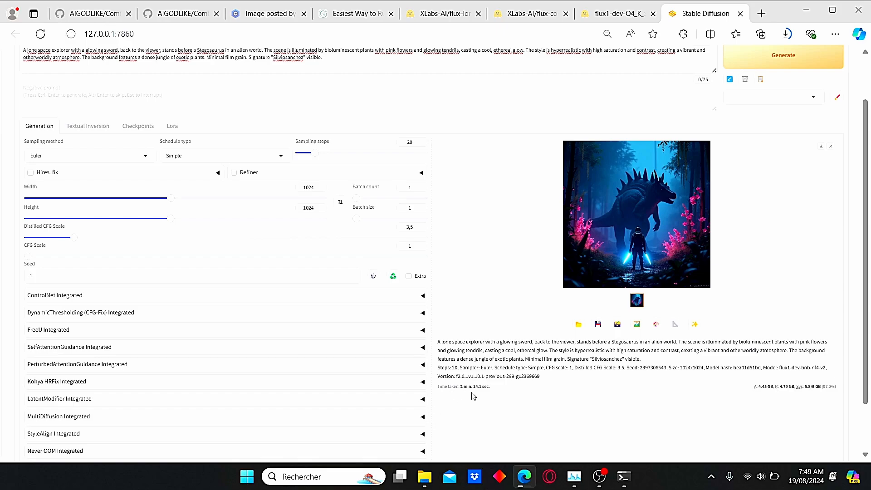
scroll(489, 399, "up", 1)
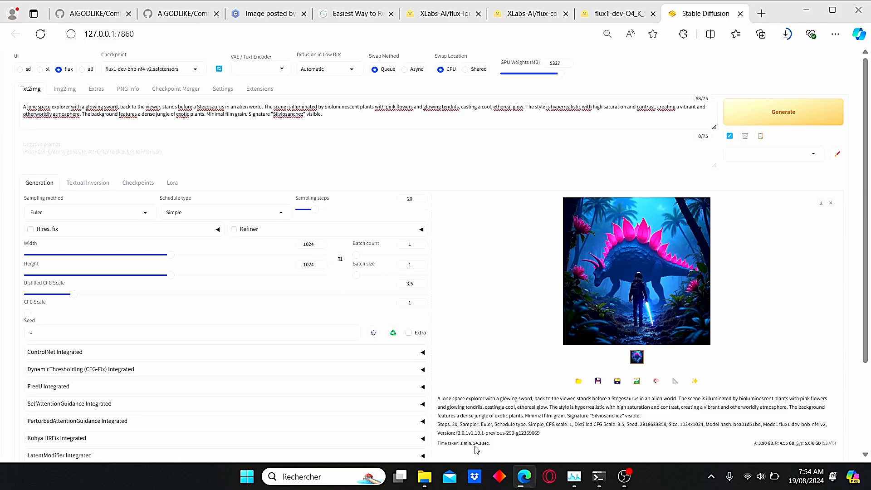
left_click(574, 476)
Step: Change the checkpoint to nf4Flux1_nf4Bnb.safetensors and generate an image with the same prompt
left_click(196, 69)
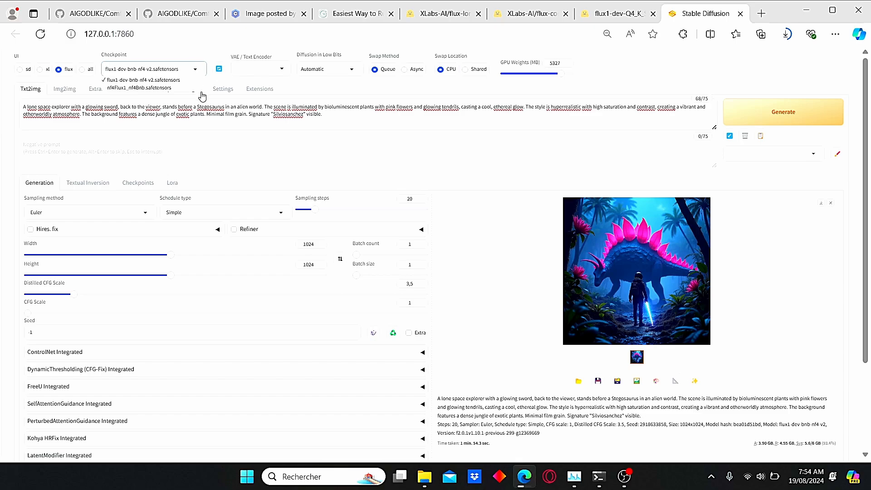
left_click(191, 88)
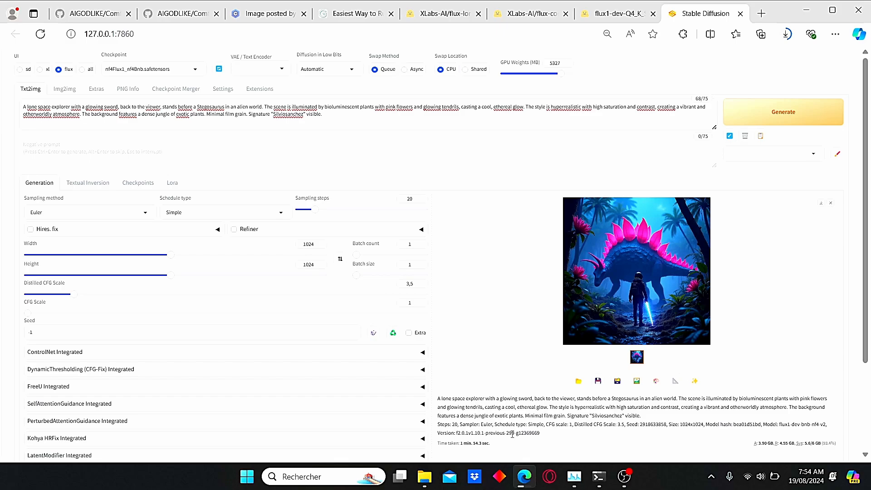
left_click(778, 116)
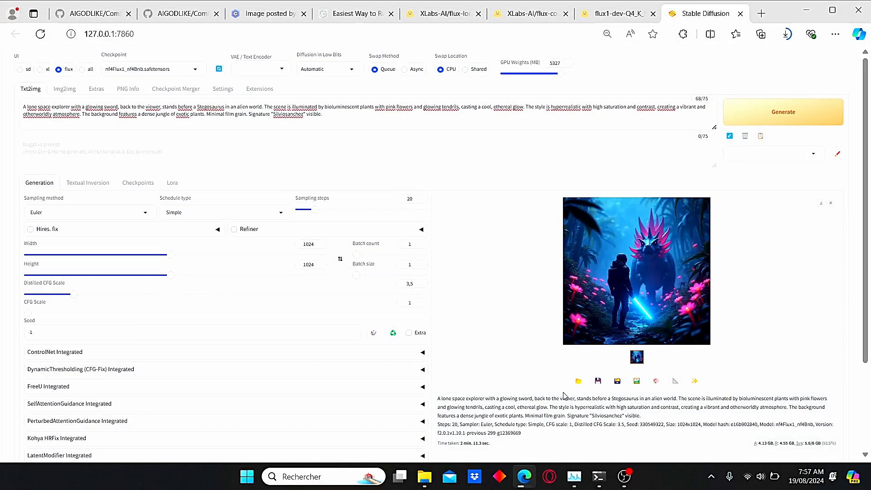
Step: View the new image at full size and check the memory usage in Task Manager before returning to the generation page
left_click(658, 290)
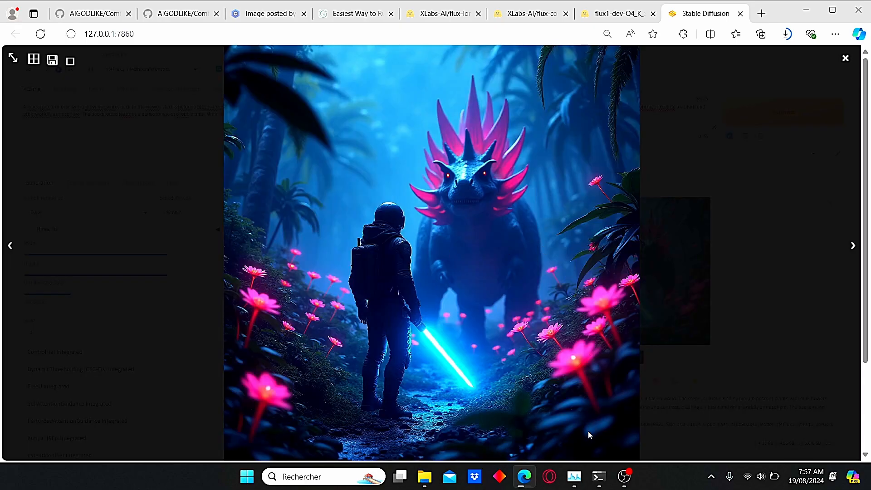
left_click(574, 477)
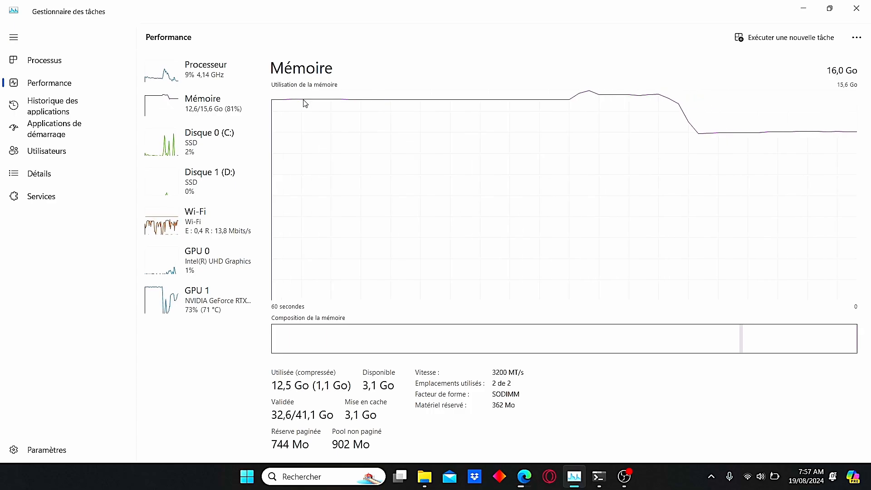
key("alt+Tab")
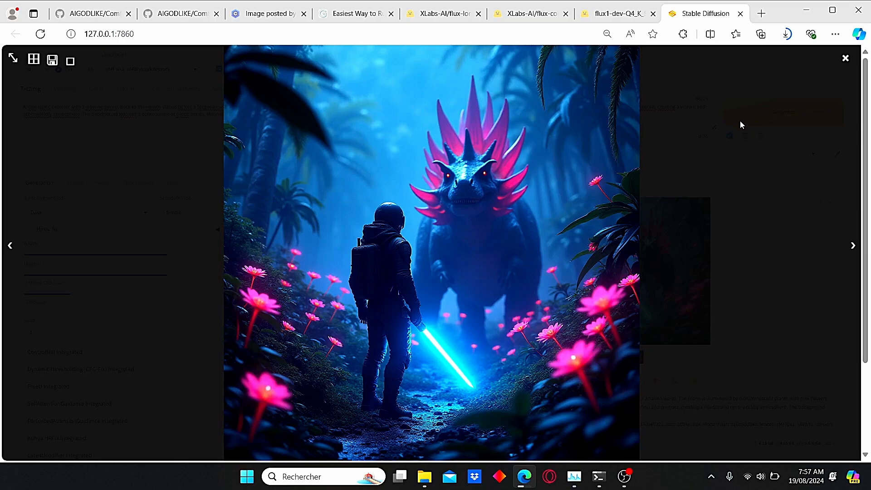
left_click(739, 121)
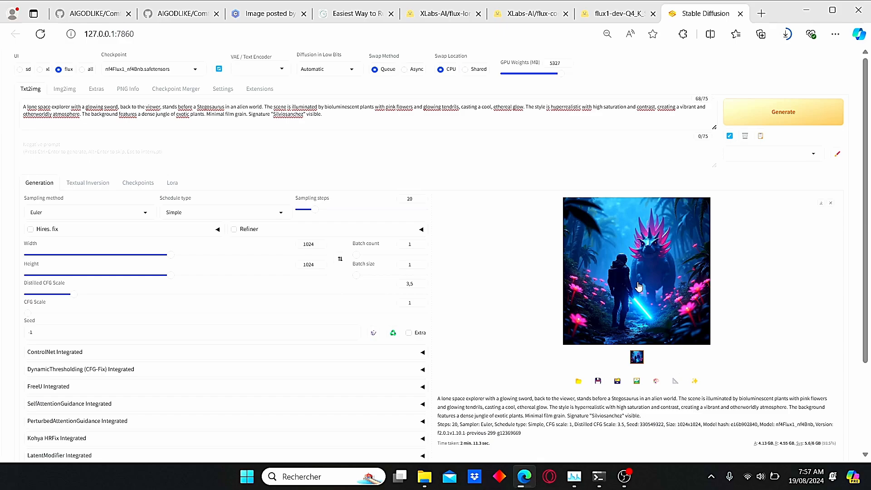
Step: Switch the checkpoint back to flux1-dev-bnb-nf4-v2.safetensors
left_click(191, 71)
left_click(181, 86)
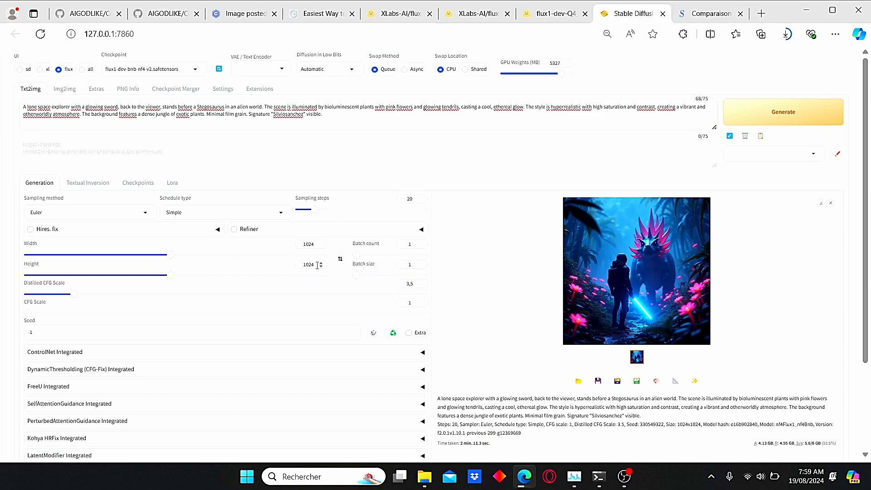
Step: Set the image size to 1280 wide by 720 high and the GPU weights to 5837 MB
left_click_drag(317, 264, 278, 260)
type("720")
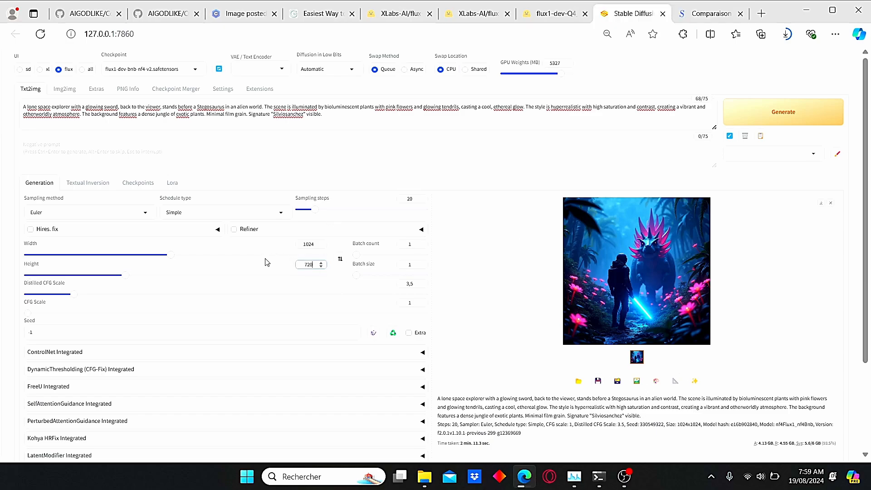
left_click_drag(316, 245, 284, 248)
type("1280")
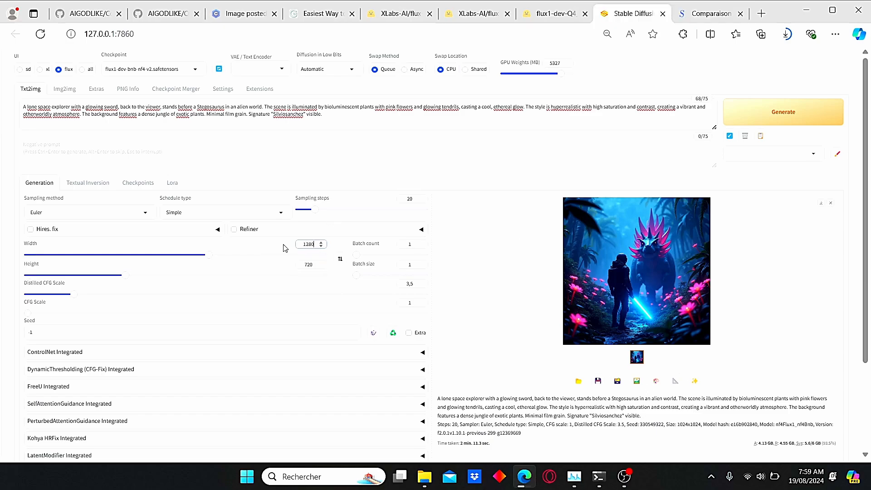
left_click(257, 248)
left_click_drag(562, 80, 564, 80)
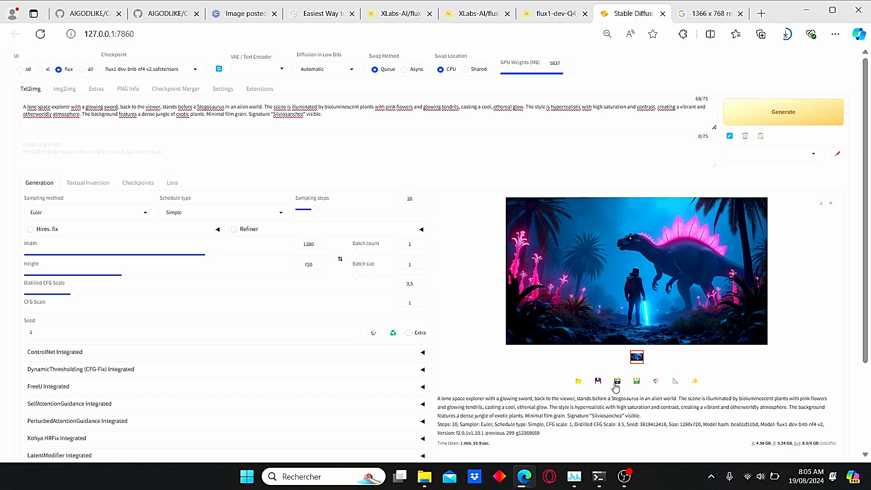
Step: View the generated landscape image at full size and browse the saved images in the 2024-08-19 output folder
left_click(656, 271)
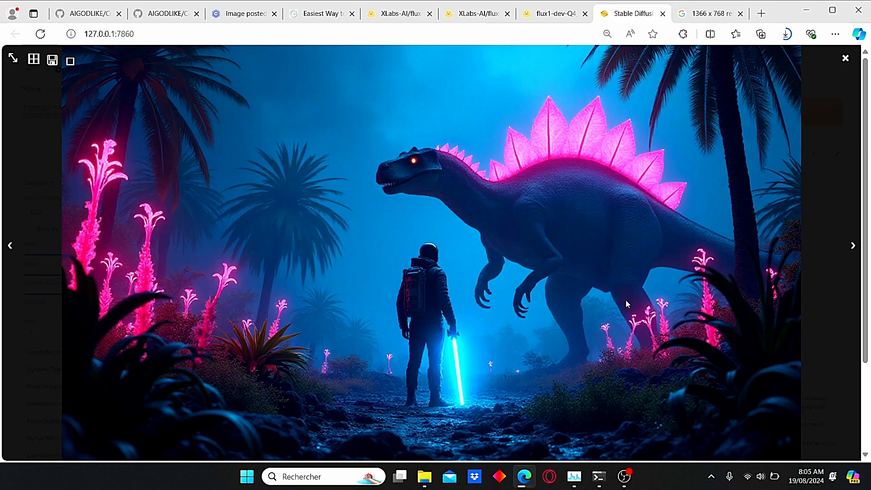
left_click(845, 58)
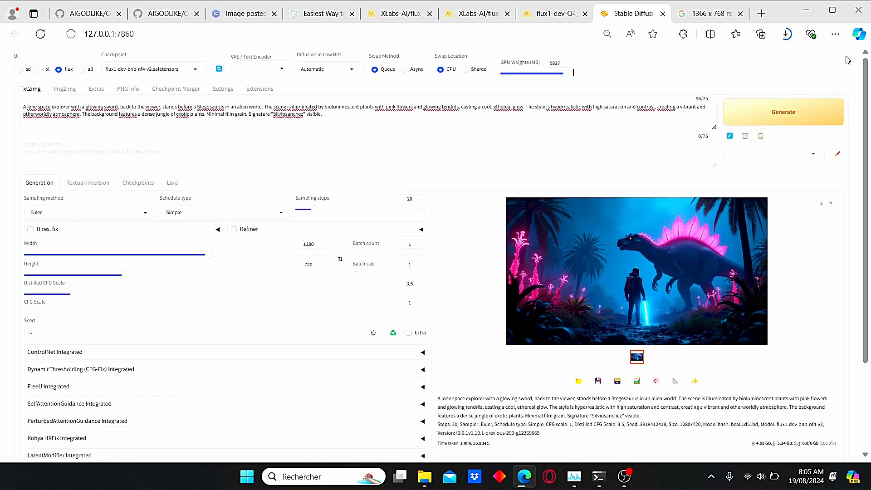
left_click(579, 385)
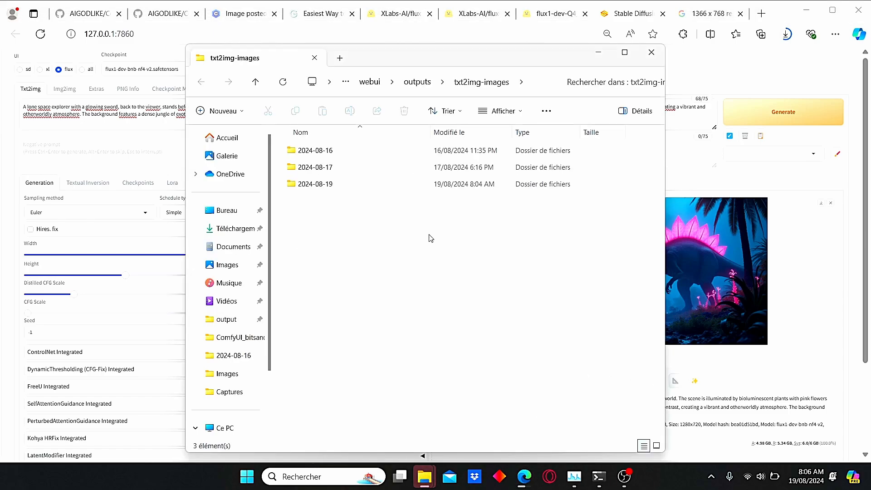
double_click(317, 185)
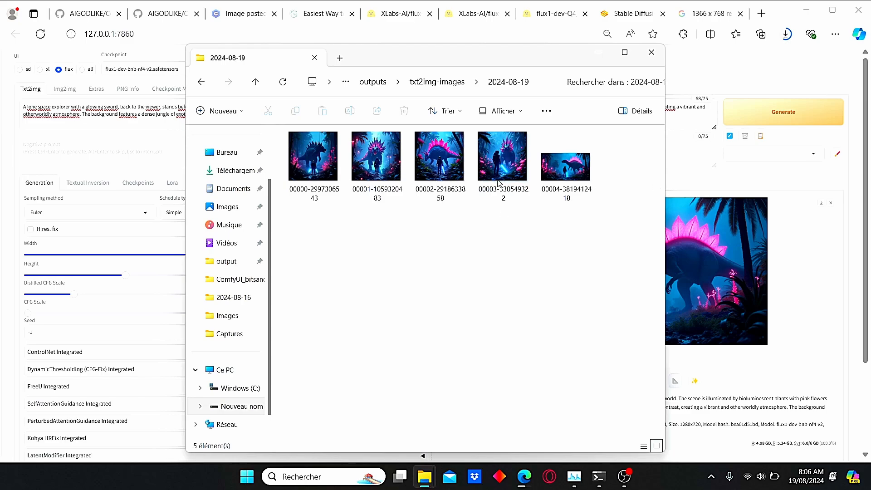
left_click(599, 52)
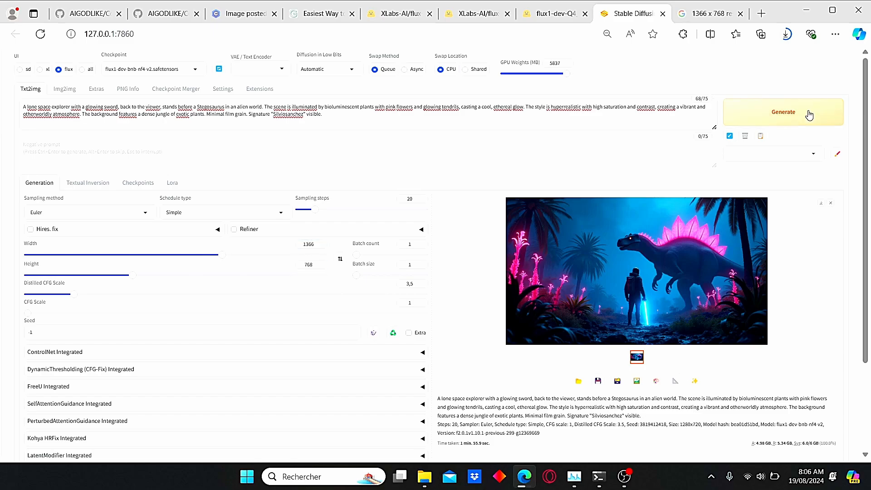
Step: Generate an image with the size set to 1366 by 768
left_click(780, 121)
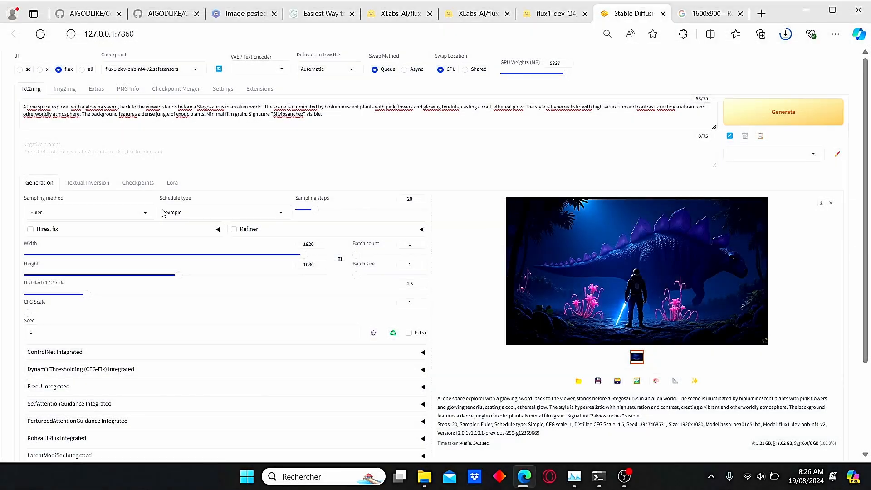
Step: Set both the image width and height to 1024
left_click_drag(314, 245, 302, 242)
type("1024")
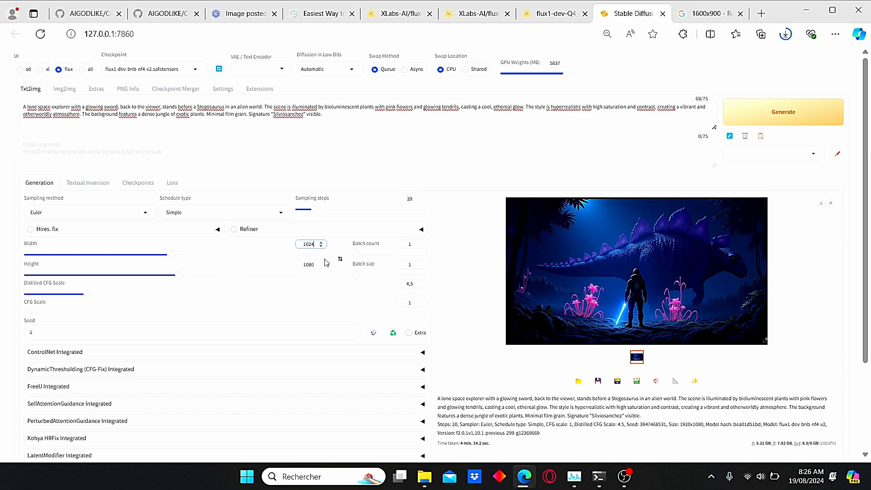
left_click_drag(322, 264, 291, 268)
type("1024")
left_click(427, 178)
Step: Refresh the available LoRA models and add xlabs_flux_anime_lora to the end of the prompt
left_click(173, 187)
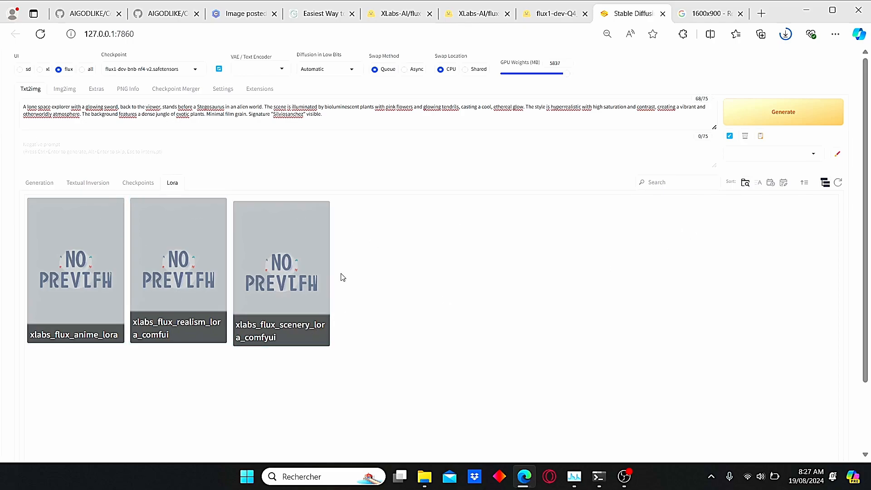
left_click(841, 185)
left_click(342, 121)
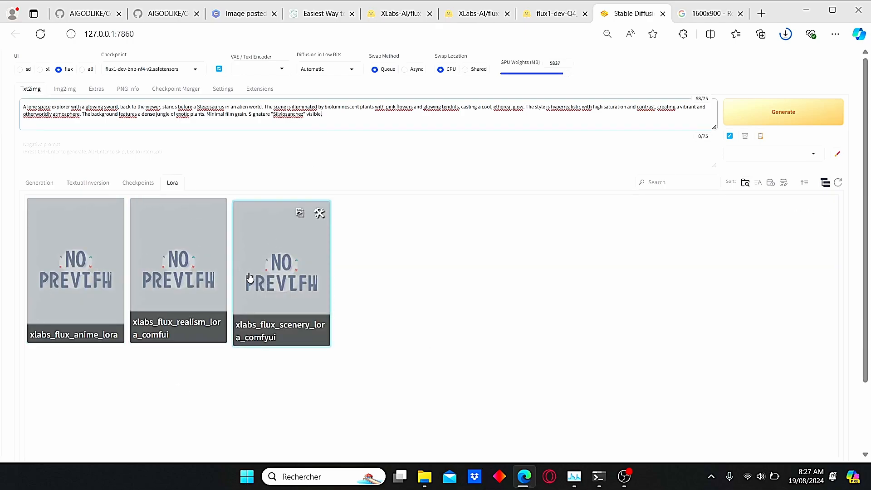
left_click(93, 296)
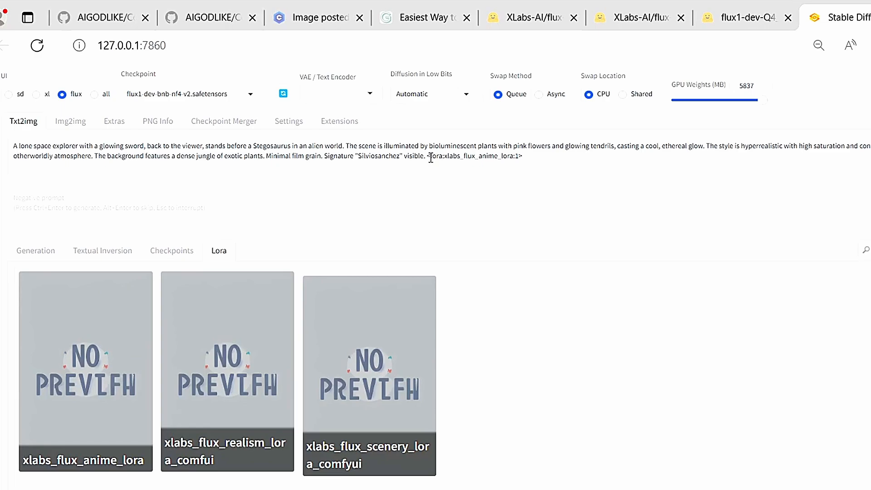
Step: Set the anime LoRA's weight in the prompt to 1.5 and start generating the image
left_click_drag(430, 158, 524, 160)
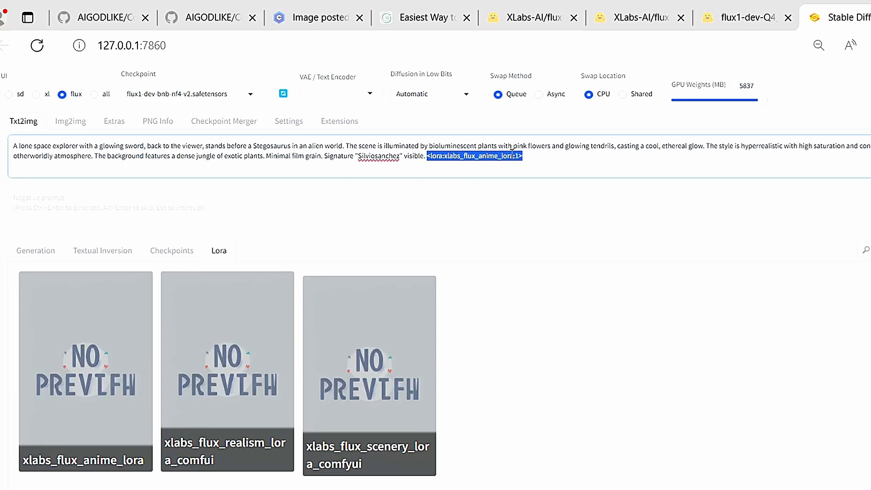
left_click(520, 161)
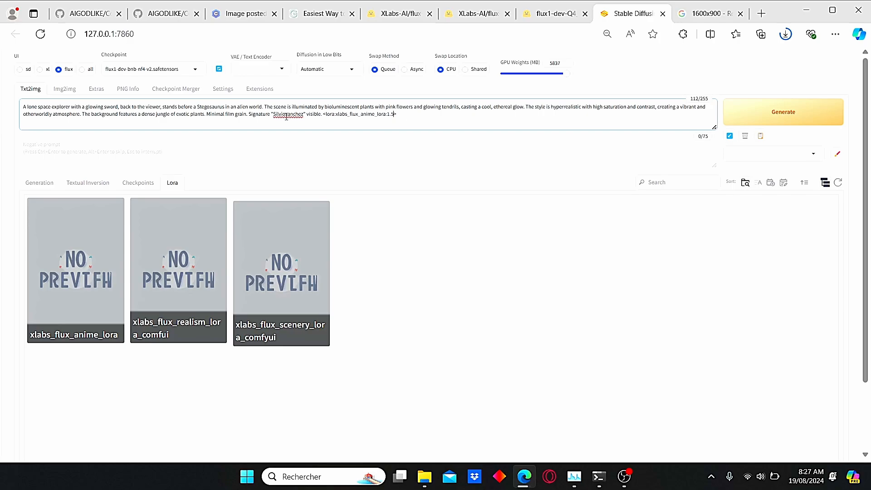
left_click(39, 182)
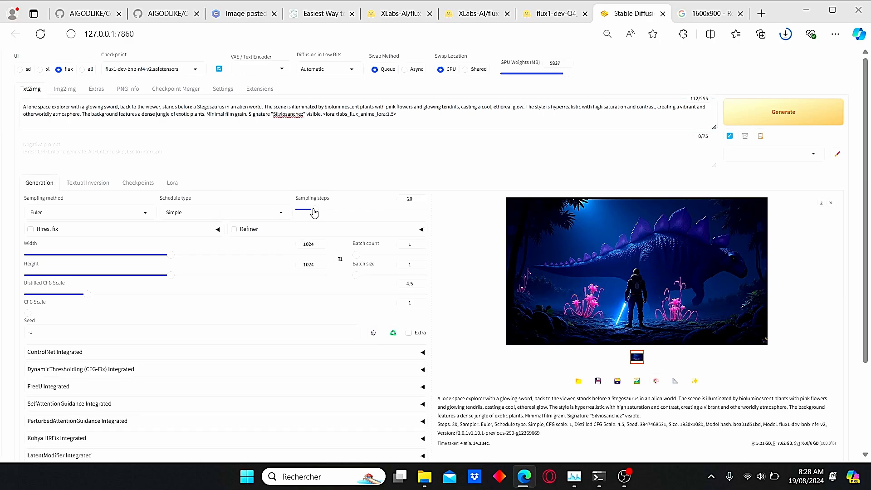
left_click(753, 122)
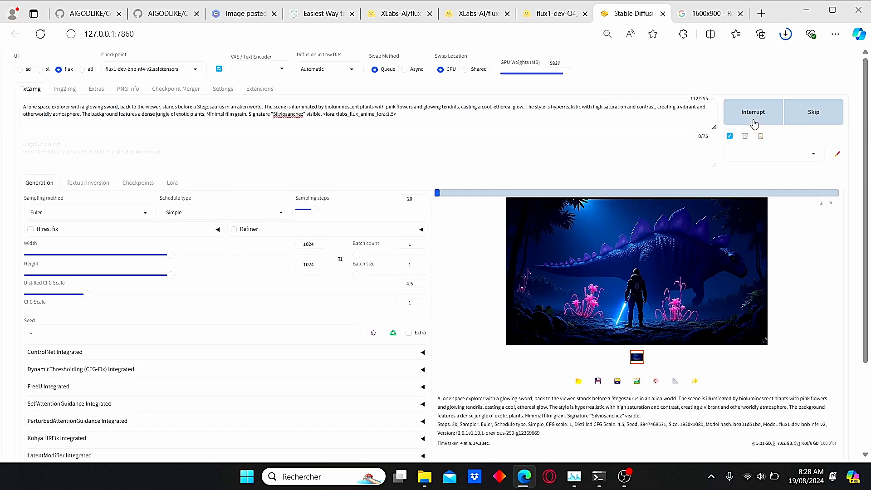